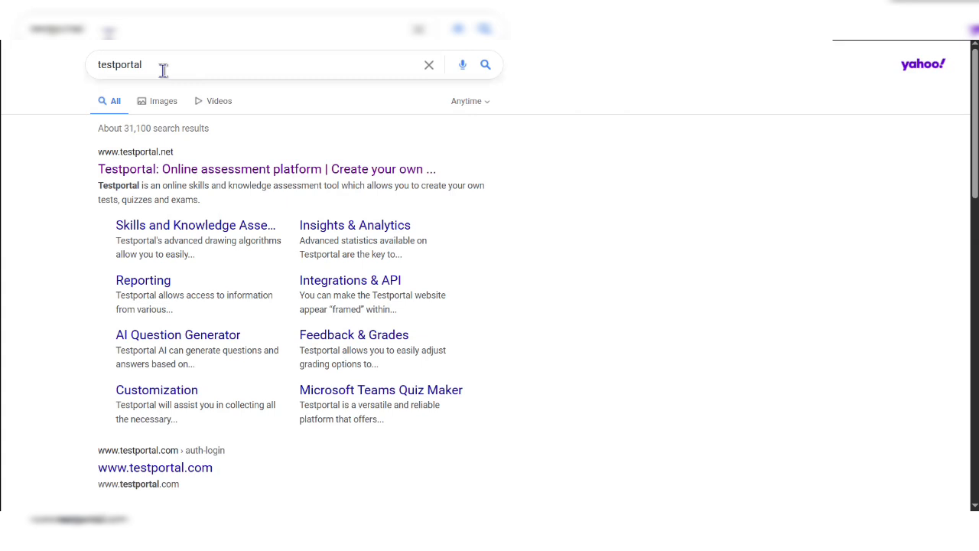
- Open the Testportal website from the search results and log in to the account
{"action": "left_click_drag", "start_coordinate": [163, 69], "coordinate": [77, 75]}
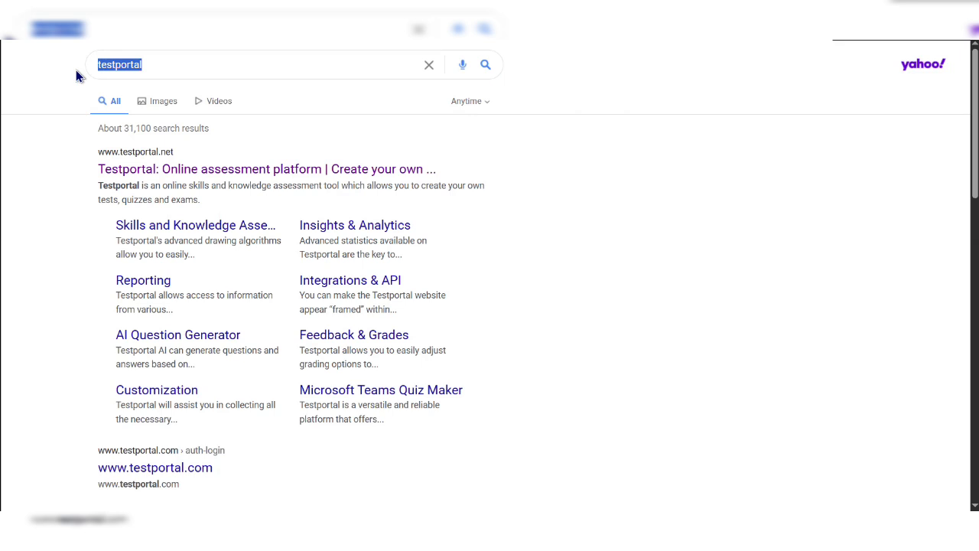
{"action": "left_click", "coordinate": [163, 174]}
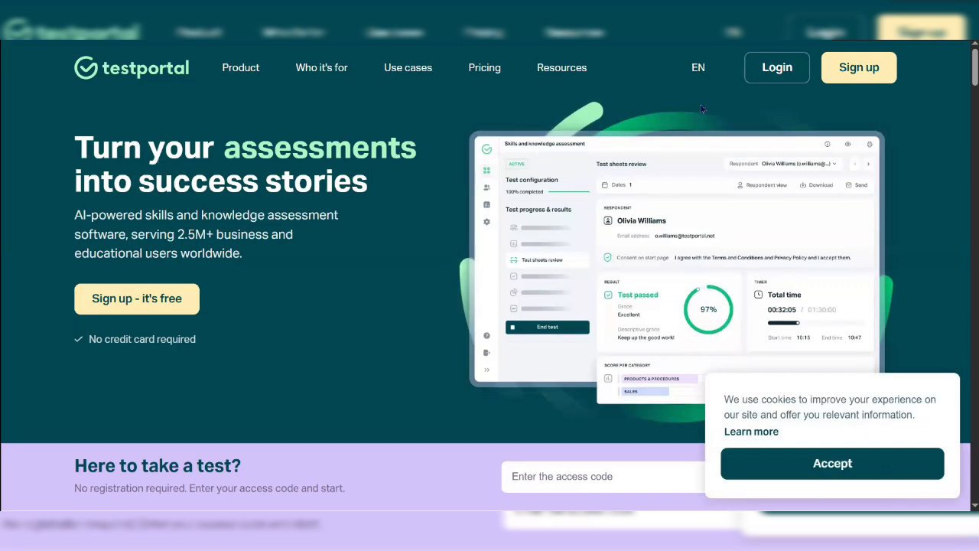
{"action": "left_click", "coordinate": [778, 75]}
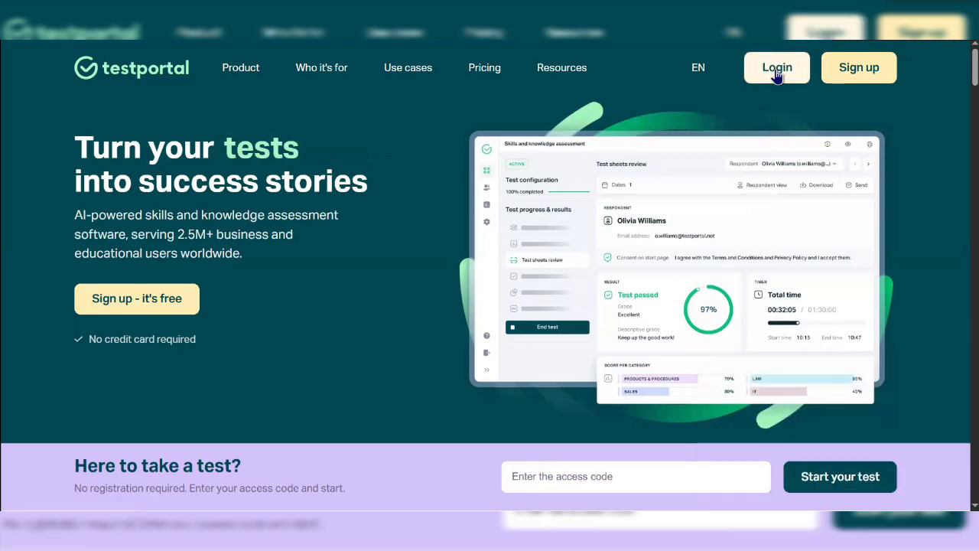
{"action": "left_click", "coordinate": [777, 71]}
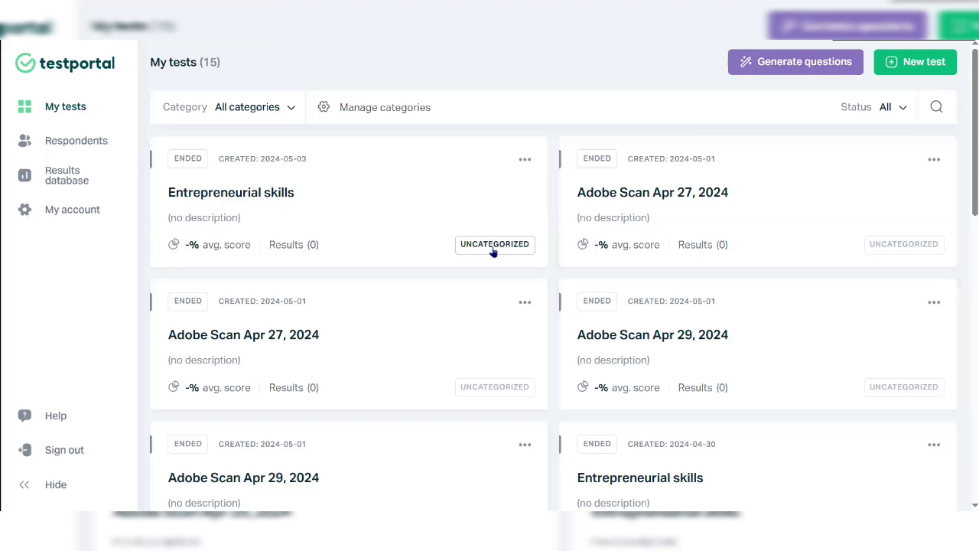
- Look through the list of existing tests in the account, checking their titles, statuses and results
{"action": "scroll", "coordinate": [493, 251], "scroll_direction": "down", "scroll_amount": 2}
{"action": "scroll", "coordinate": [494, 252], "scroll_direction": "down", "scroll_amount": 4}
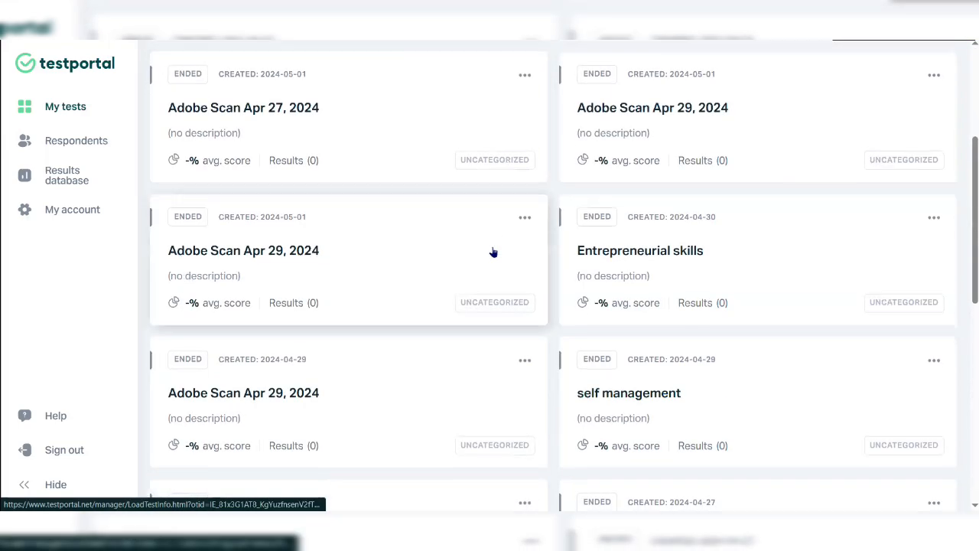
{"action": "scroll", "coordinate": [493, 254], "scroll_direction": "down", "scroll_amount": 3}
{"action": "scroll", "coordinate": [493, 254], "scroll_direction": "down", "scroll_amount": 5}
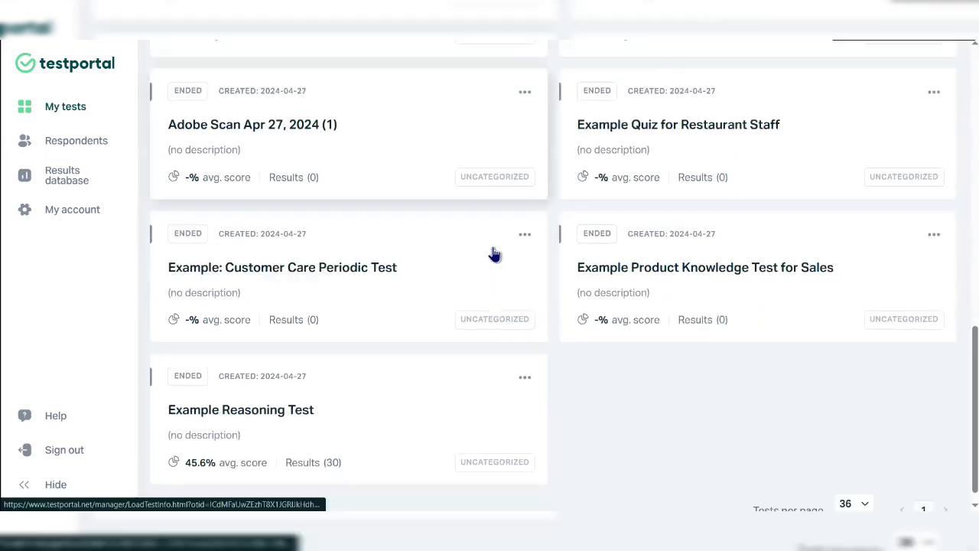
{"action": "scroll", "coordinate": [493, 254], "scroll_direction": "up", "scroll_amount": 20}
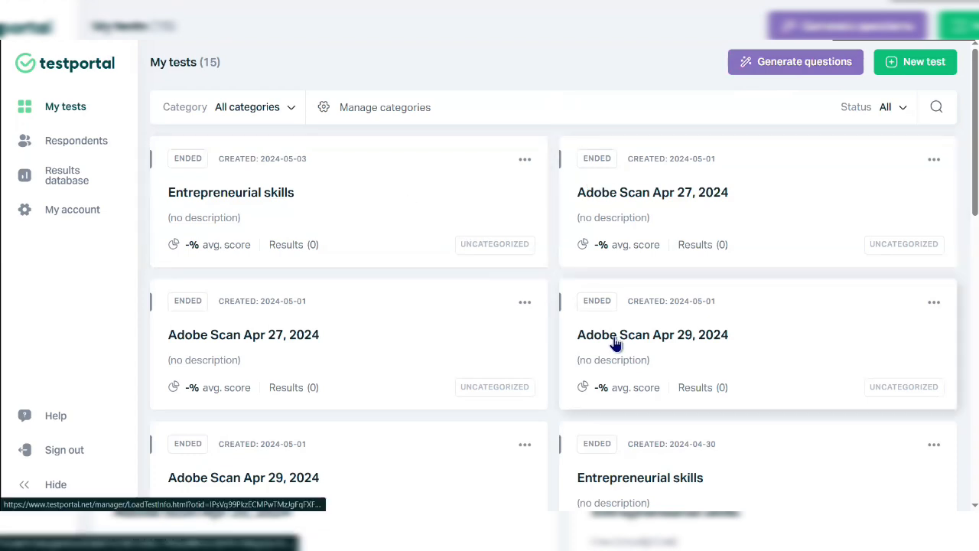
{"action": "scroll", "coordinate": [616, 344], "scroll_direction": "down", "scroll_amount": 2}
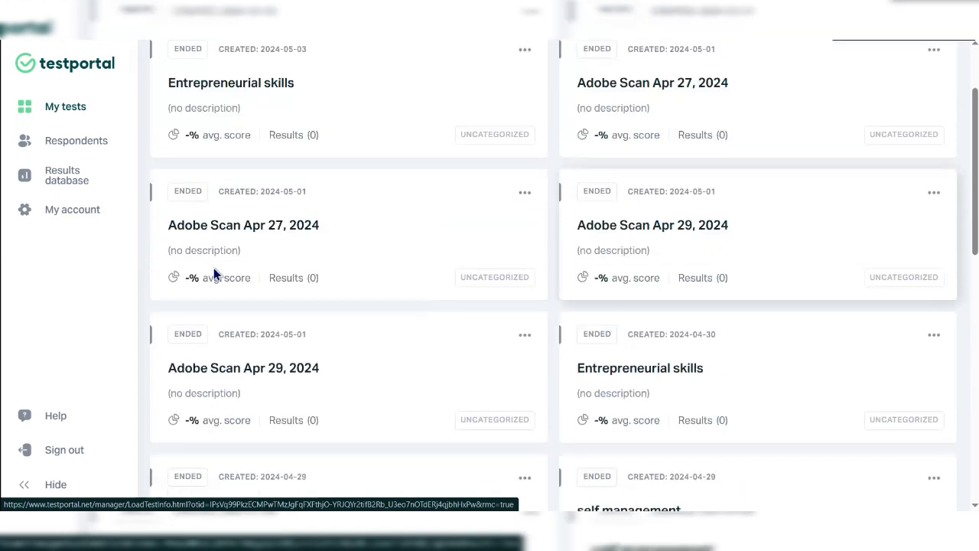
{"action": "scroll", "coordinate": [89, 230], "scroll_direction": "down", "scroll_amount": 5}
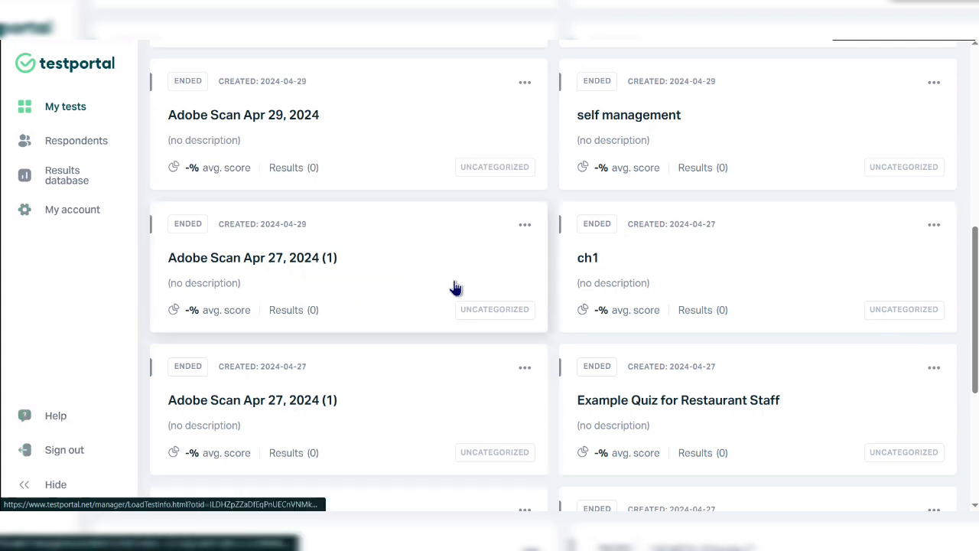
{"action": "scroll", "coordinate": [455, 286], "scroll_direction": "up", "scroll_amount": 6}
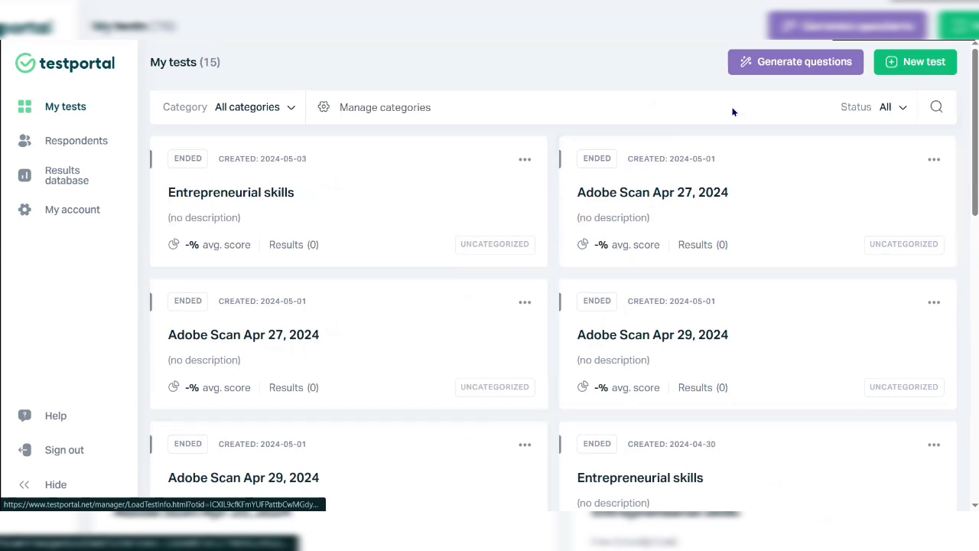
- Start generating AI questions related to the content you upload
{"action": "left_click", "coordinate": [819, 64]}
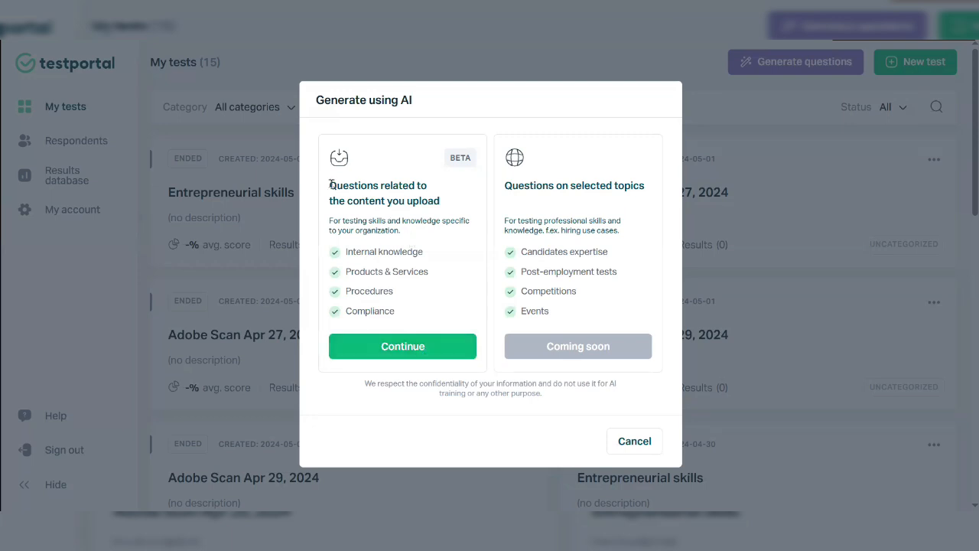
{"action": "left_click_drag", "start_coordinate": [330, 185], "coordinate": [444, 212]}
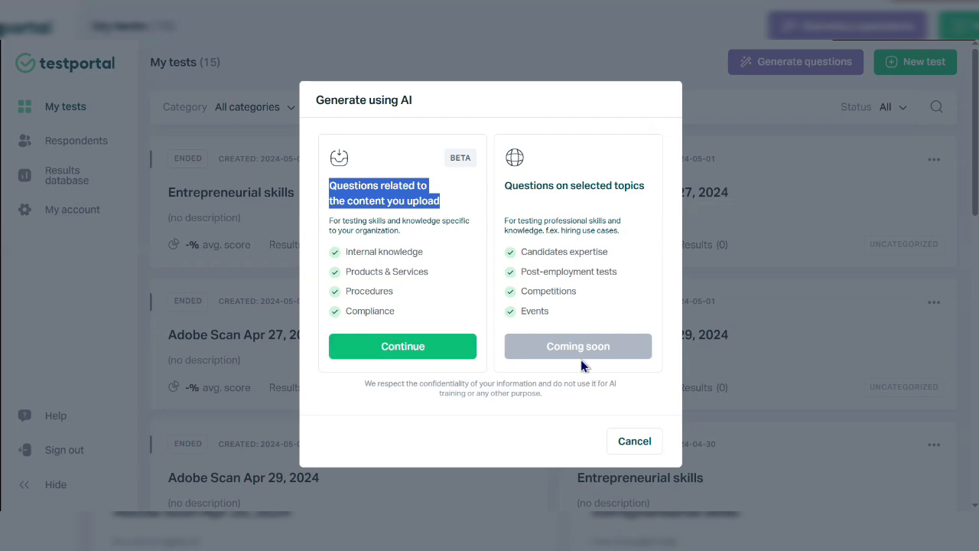
{"action": "left_click", "coordinate": [401, 355]}
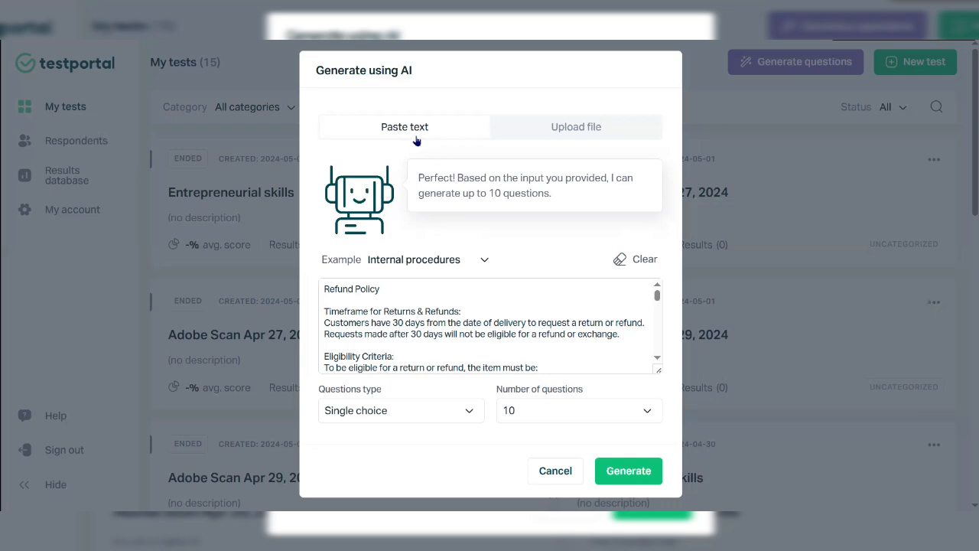
- Choose file upload as the question source and select Touchpad (1).pdf from the Downloads folder
{"action": "left_click", "coordinate": [547, 130]}
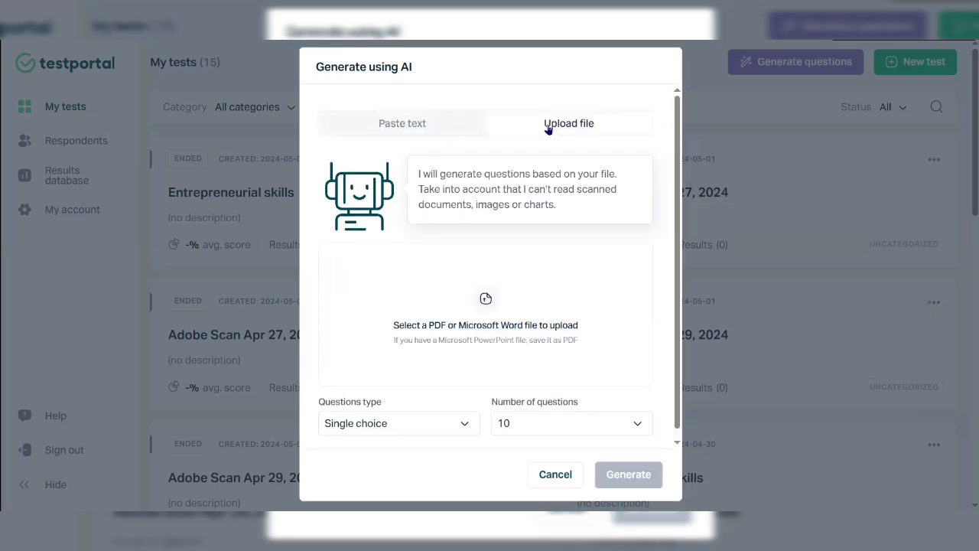
{"action": "left_click", "coordinate": [490, 305]}
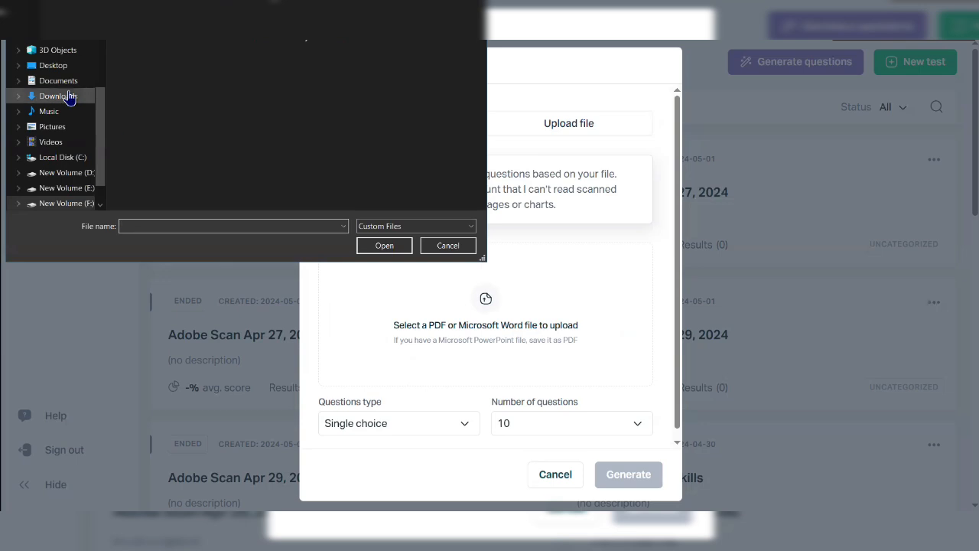
{"action": "left_click", "coordinate": [67, 96]}
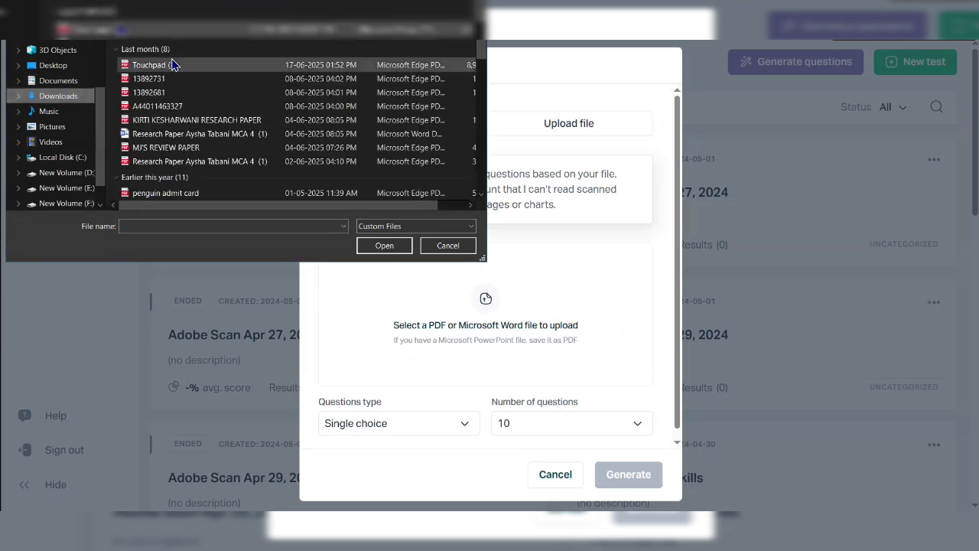
{"action": "left_click", "coordinate": [172, 65]}
{"action": "left_click", "coordinate": [385, 246]}
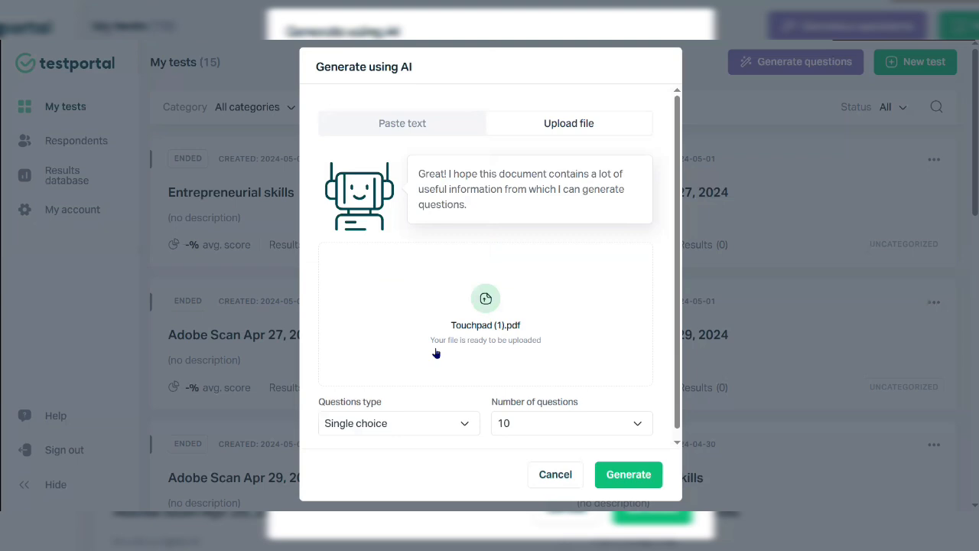
- Set the question type to Multiple choice with 10 questions and generate them from the file
{"action": "left_click", "coordinate": [423, 432]}
{"action": "left_click", "coordinate": [407, 463]}
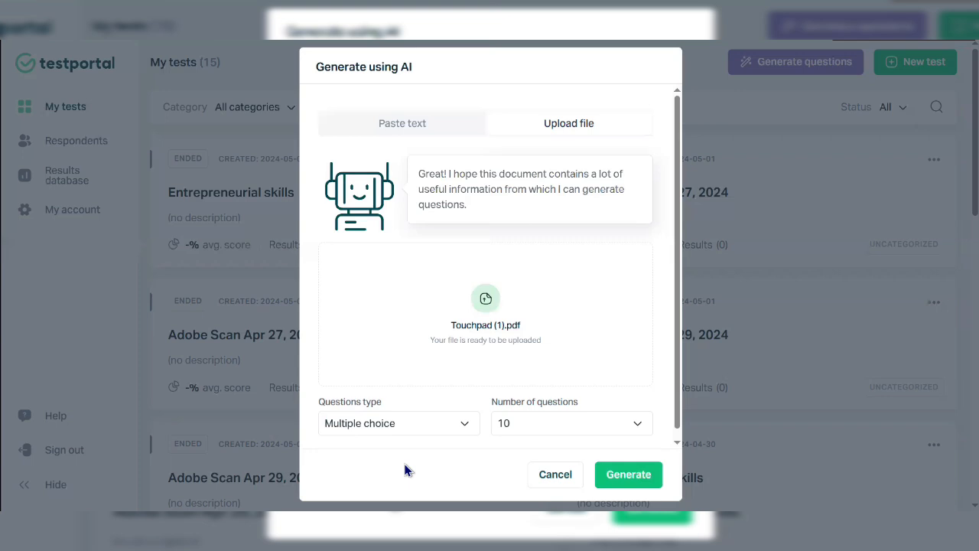
{"action": "left_click", "coordinate": [560, 425]}
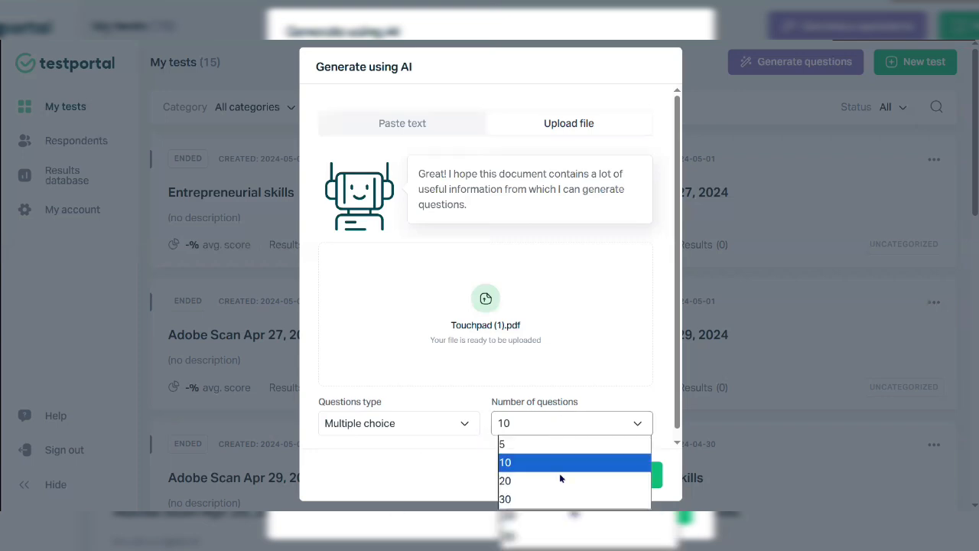
{"action": "left_click", "coordinate": [511, 463]}
{"action": "left_click", "coordinate": [621, 482]}
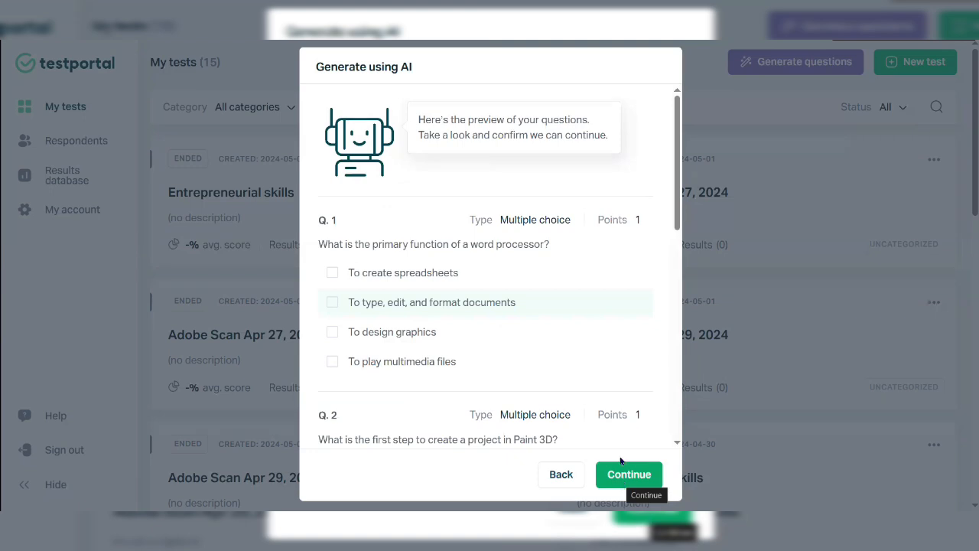
- Check the preview of the generated questions, accept it and open the completed set for review
{"action": "scroll", "coordinate": [512, 351], "scroll_direction": "down", "scroll_amount": 1}
{"action": "scroll", "coordinate": [513, 351], "scroll_direction": "down", "scroll_amount": 7}
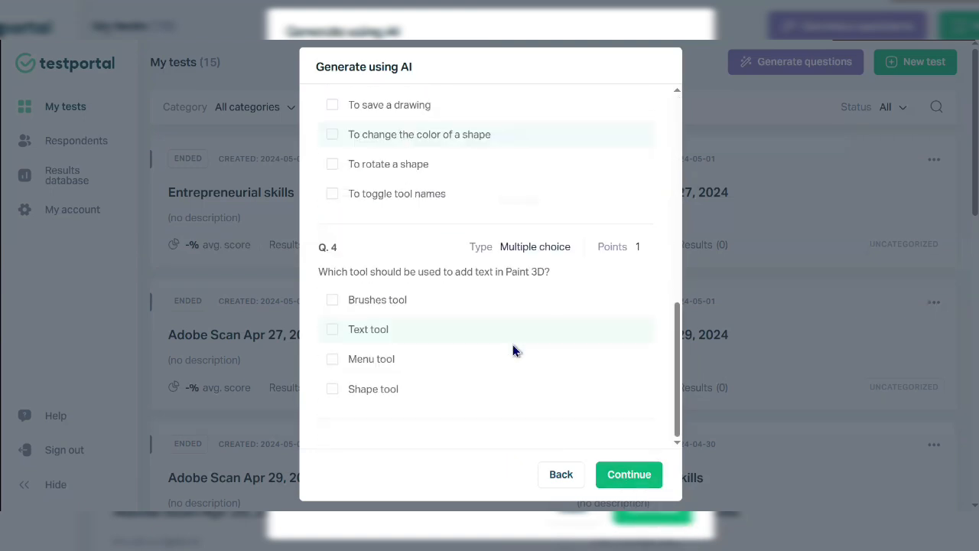
{"action": "scroll", "coordinate": [512, 350], "scroll_direction": "up", "scroll_amount": 10}
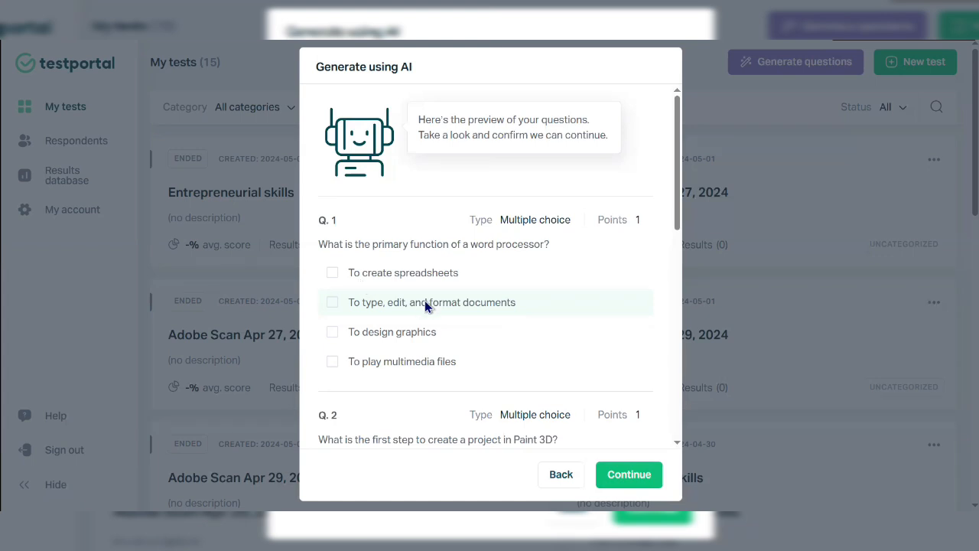
{"action": "scroll", "coordinate": [426, 305], "scroll_direction": "down", "scroll_amount": 1}
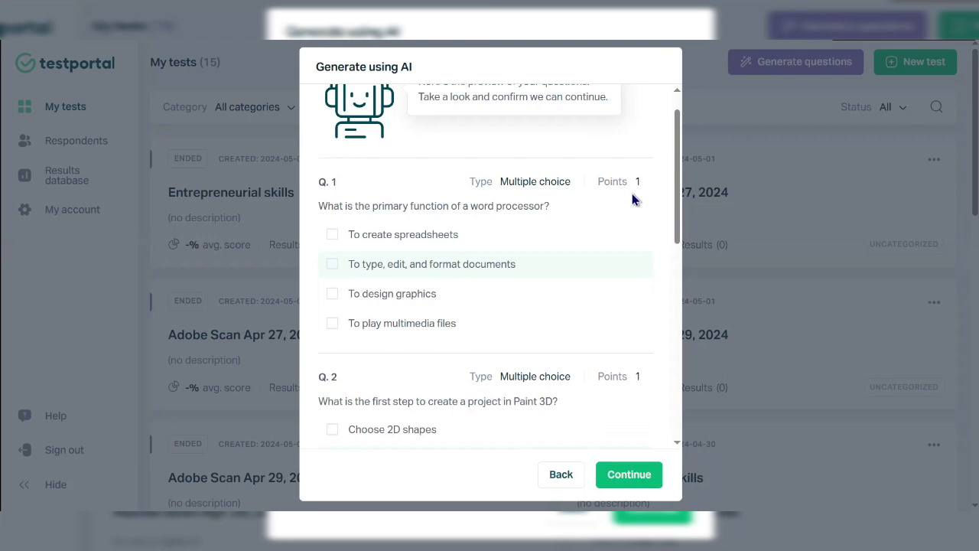
{"action": "scroll", "coordinate": [632, 200], "scroll_direction": "down", "scroll_amount": 1}
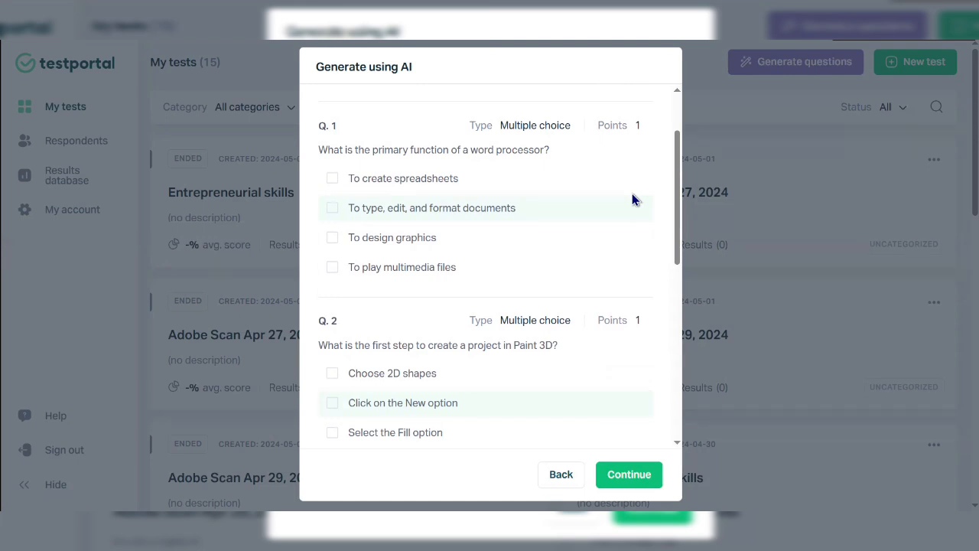
{"action": "scroll", "coordinate": [632, 200], "scroll_direction": "down", "scroll_amount": 3}
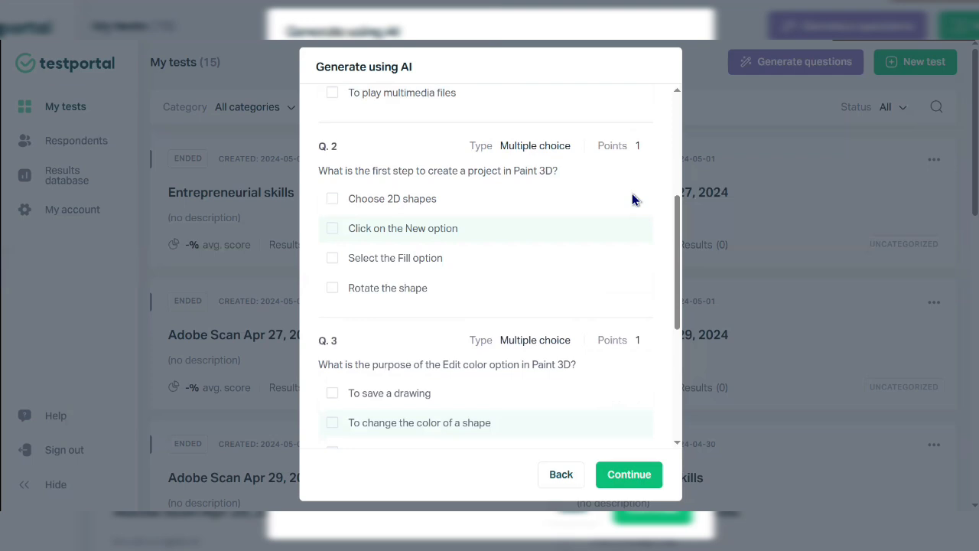
{"action": "scroll", "coordinate": [632, 200], "scroll_direction": "down", "scroll_amount": 1}
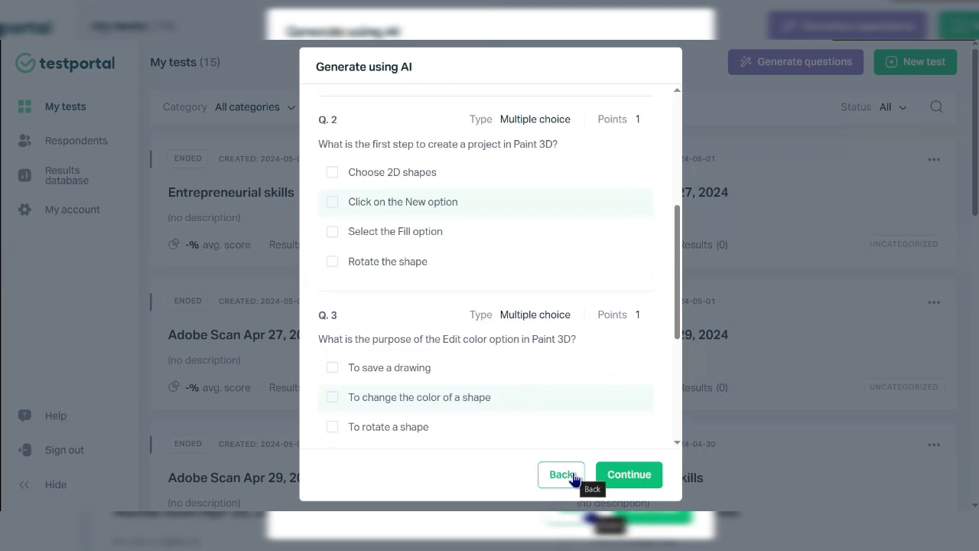
{"action": "left_click", "coordinate": [621, 476]}
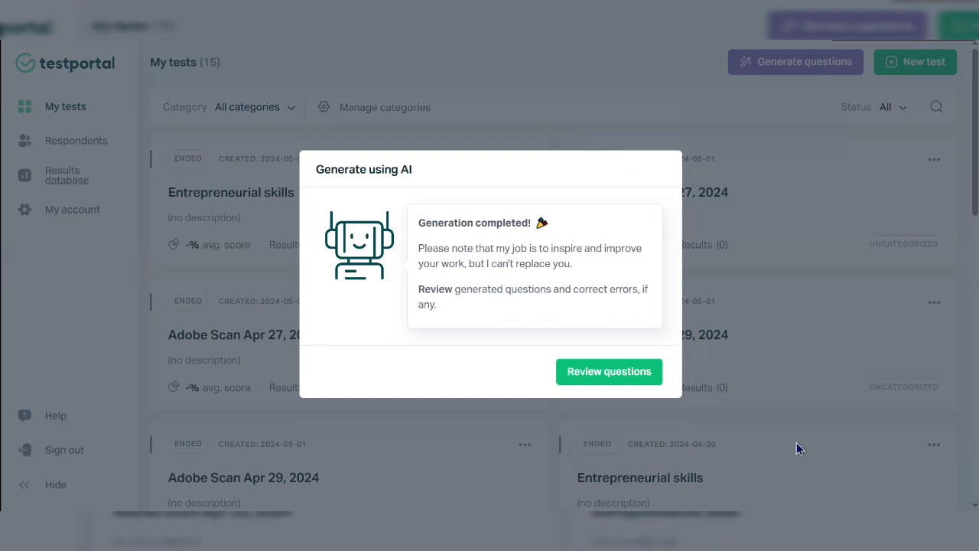
{"action": "left_click", "coordinate": [626, 377]}
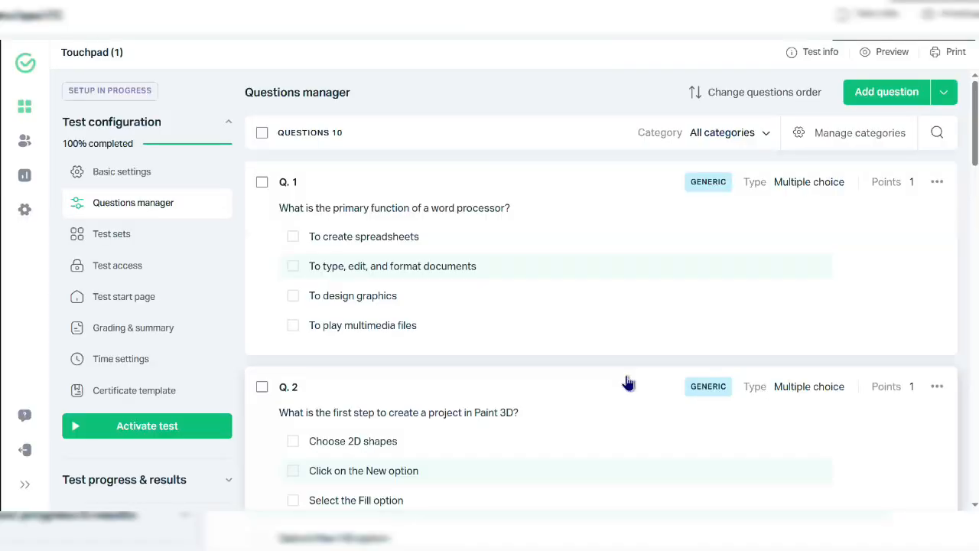
- Review all ten generated questions and their marked correct answers in the questions manager
{"action": "scroll", "coordinate": [627, 382], "scroll_direction": "down", "scroll_amount": 2}
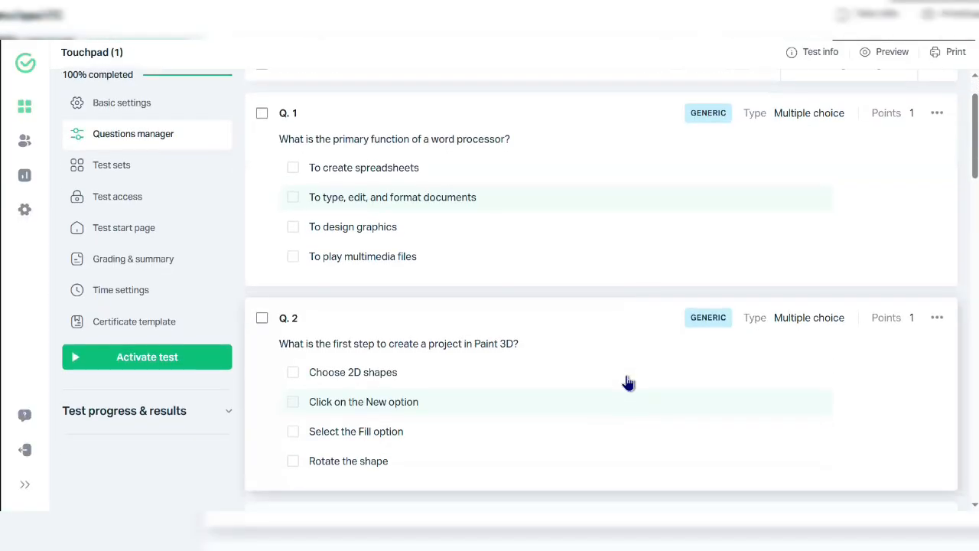
{"action": "scroll", "coordinate": [627, 382], "scroll_direction": "down", "scroll_amount": 2}
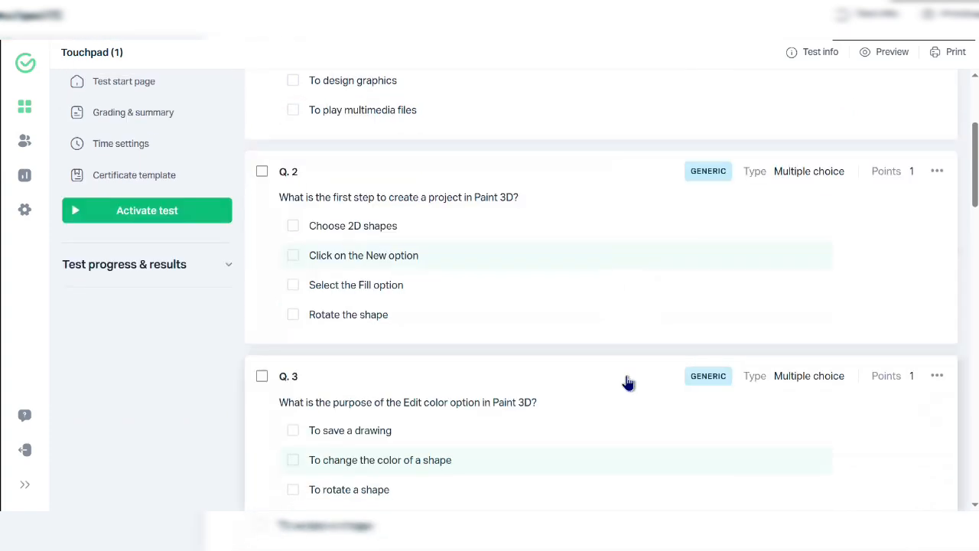
{"action": "scroll", "coordinate": [487, 319], "scroll_direction": "down", "scroll_amount": 2}
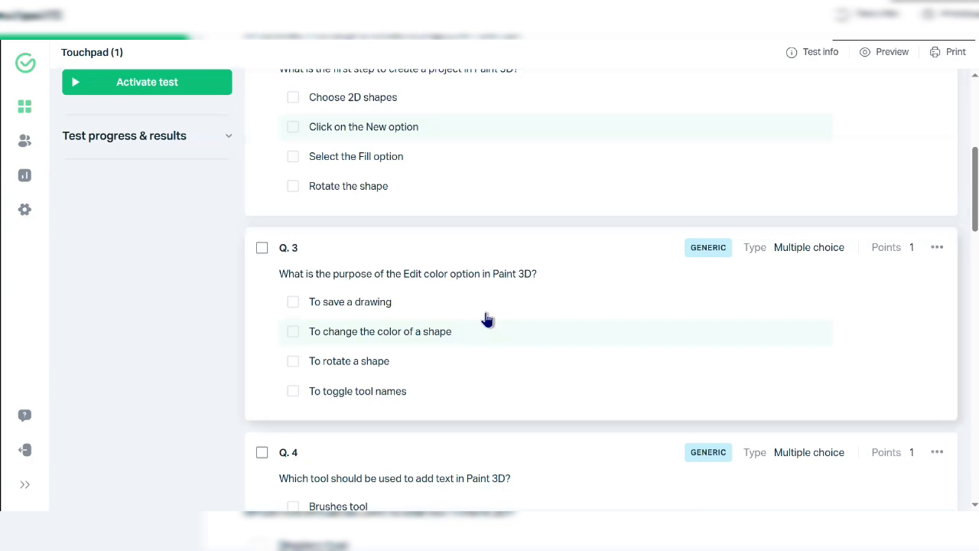
{"action": "scroll", "coordinate": [487, 319], "scroll_direction": "up", "scroll_amount": 1}
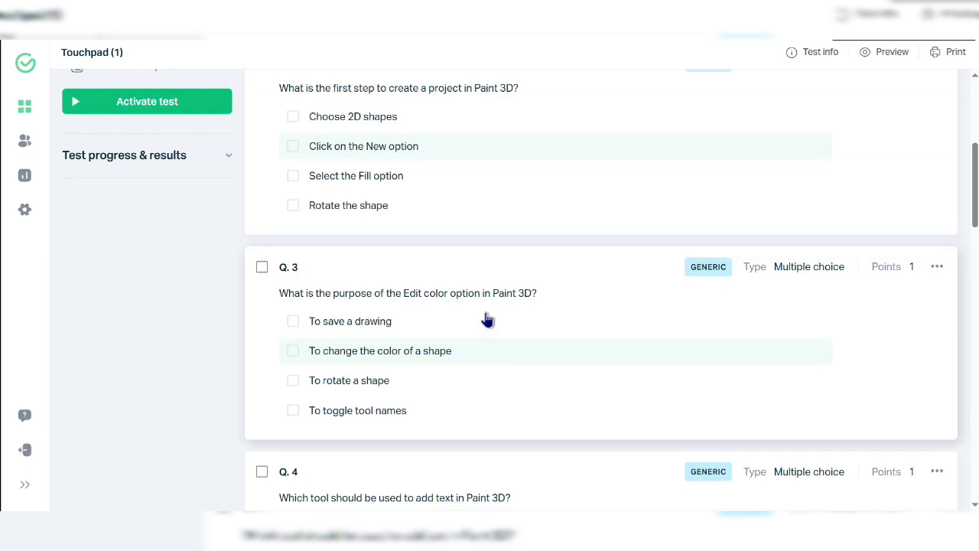
{"action": "scroll", "coordinate": [487, 319], "scroll_direction": "down", "scroll_amount": 5}
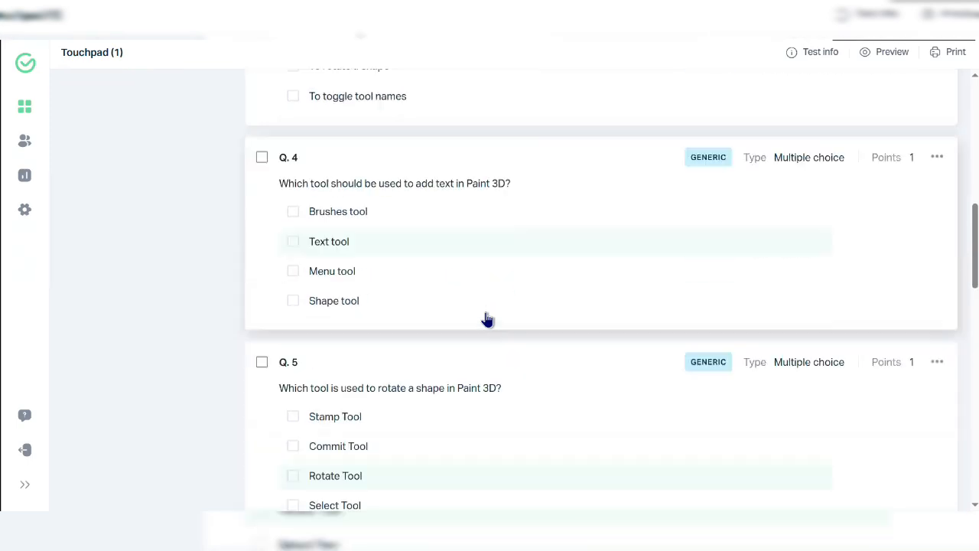
{"action": "scroll", "coordinate": [487, 319], "scroll_direction": "down", "scroll_amount": 7}
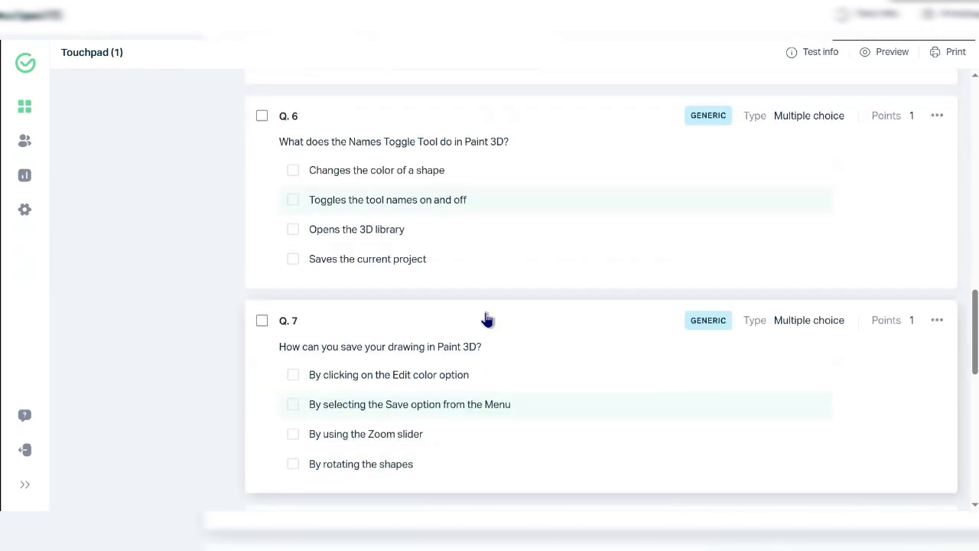
{"action": "scroll", "coordinate": [487, 319], "scroll_direction": "down", "scroll_amount": 6}
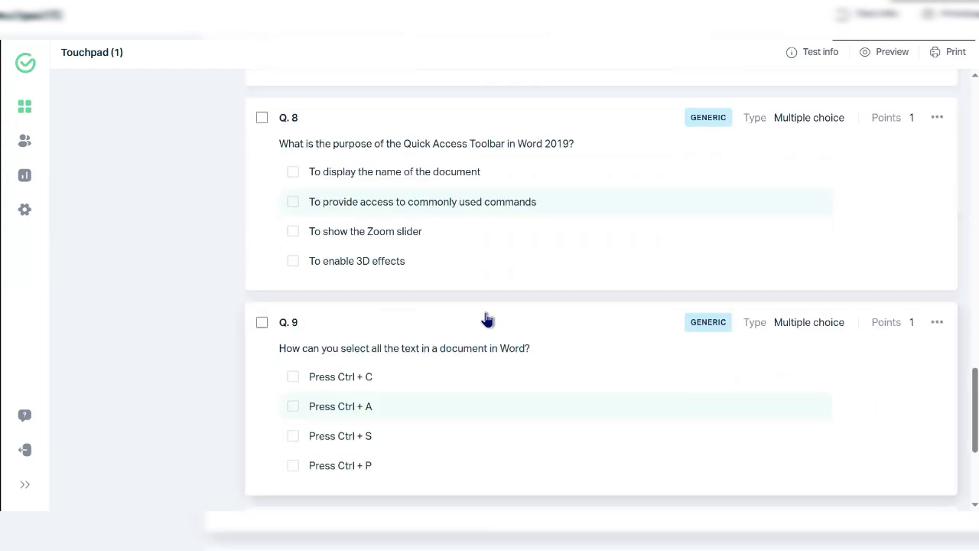
{"action": "scroll", "coordinate": [487, 319], "scroll_direction": "down", "scroll_amount": 4}
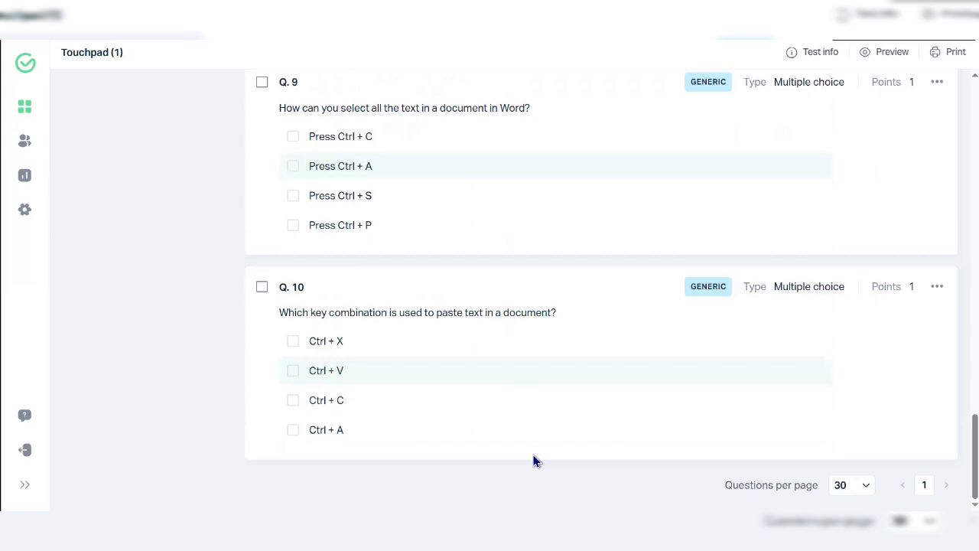
{"action": "scroll", "coordinate": [533, 460], "scroll_direction": "up", "scroll_amount": 1}
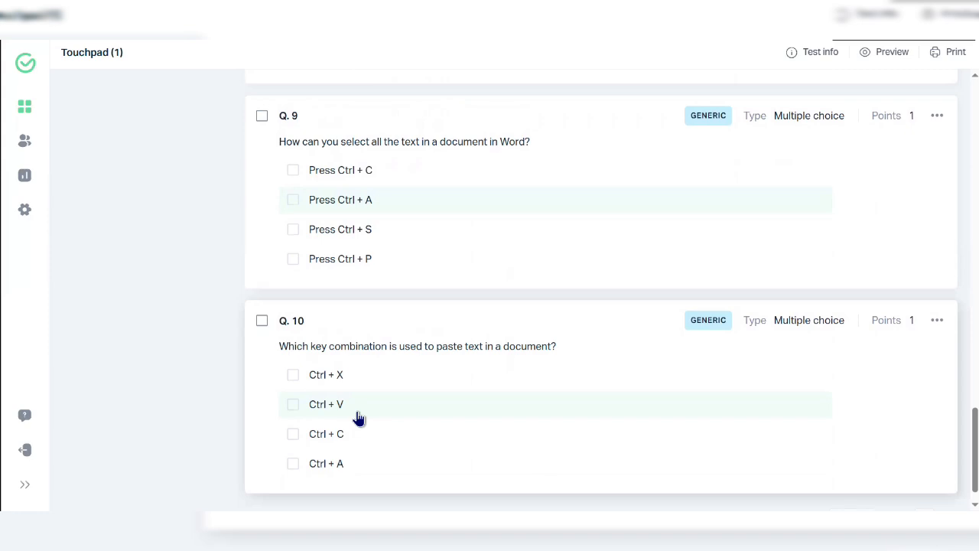
- Open question 10 for editing and examine its question text, category, answer type, answer options and score settings
{"action": "left_click", "coordinate": [291, 408]}
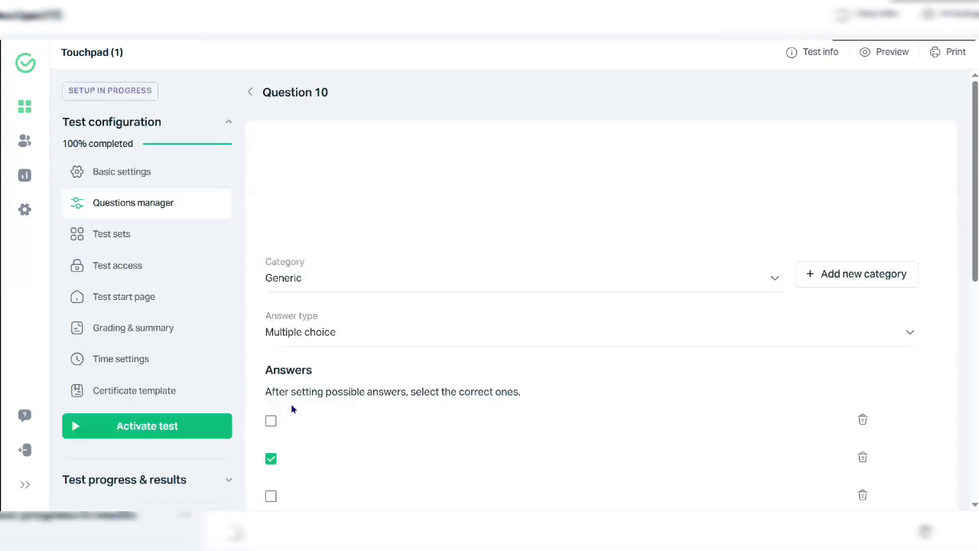
{"action": "scroll", "coordinate": [292, 408], "scroll_direction": "down", "scroll_amount": 5}
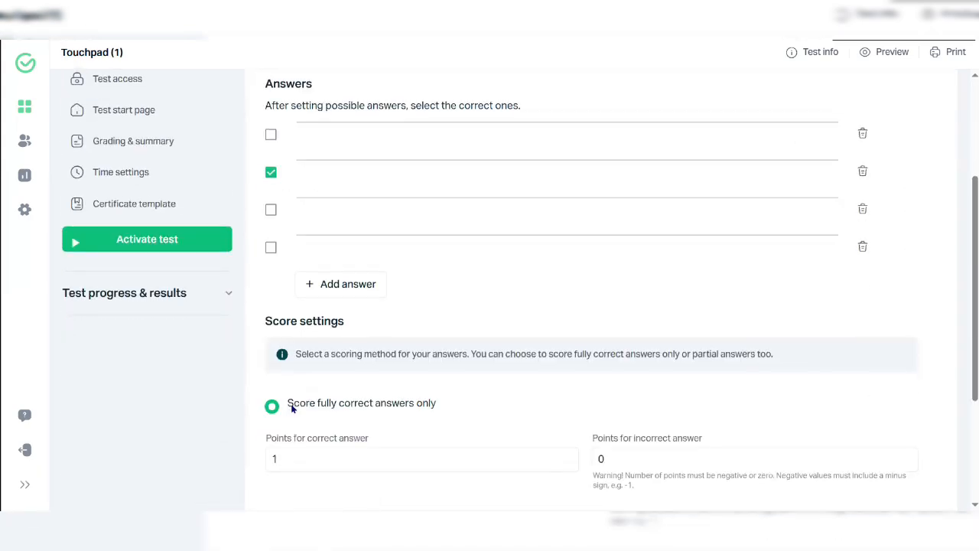
{"action": "scroll", "coordinate": [291, 408], "scroll_direction": "up", "scroll_amount": 2}
{"action": "scroll", "coordinate": [291, 408], "scroll_direction": "down", "scroll_amount": 2}
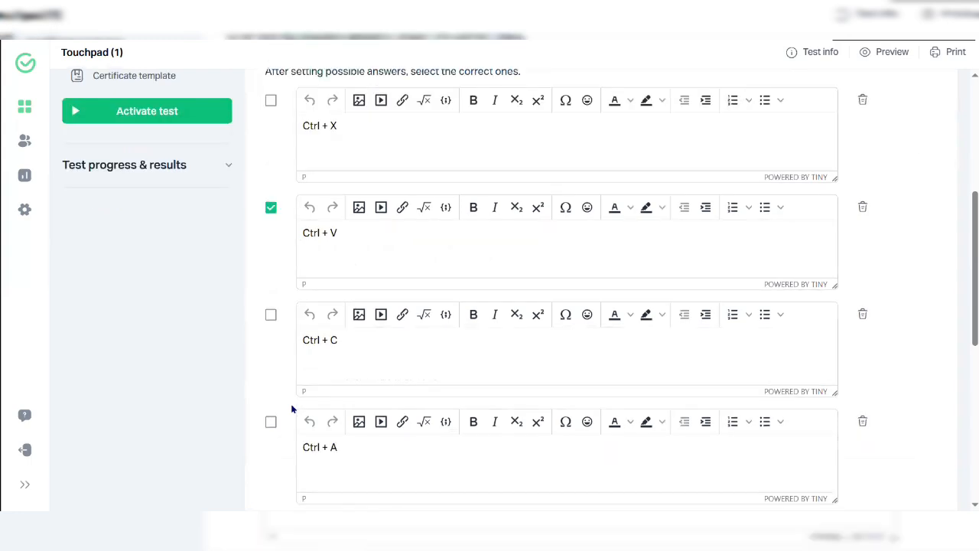
{"action": "scroll", "coordinate": [291, 409], "scroll_direction": "up", "scroll_amount": 5}
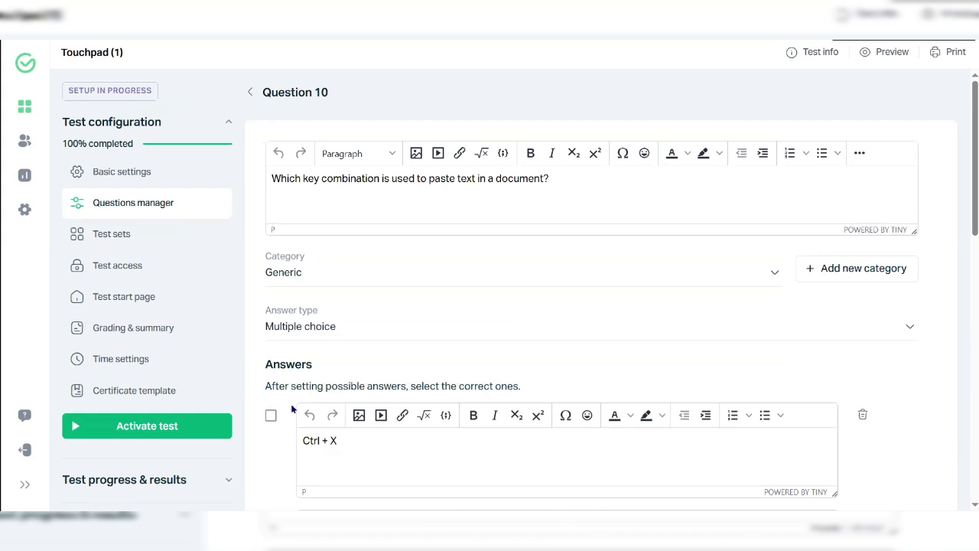
{"action": "scroll", "coordinate": [291, 405], "scroll_direction": "down", "scroll_amount": 4}
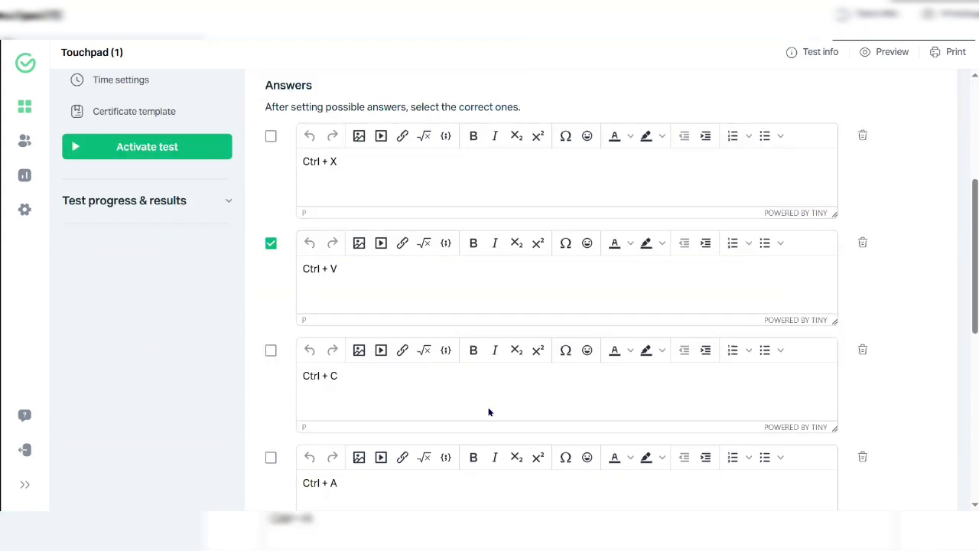
{"action": "scroll", "coordinate": [367, 209], "scroll_direction": "up", "scroll_amount": 2}
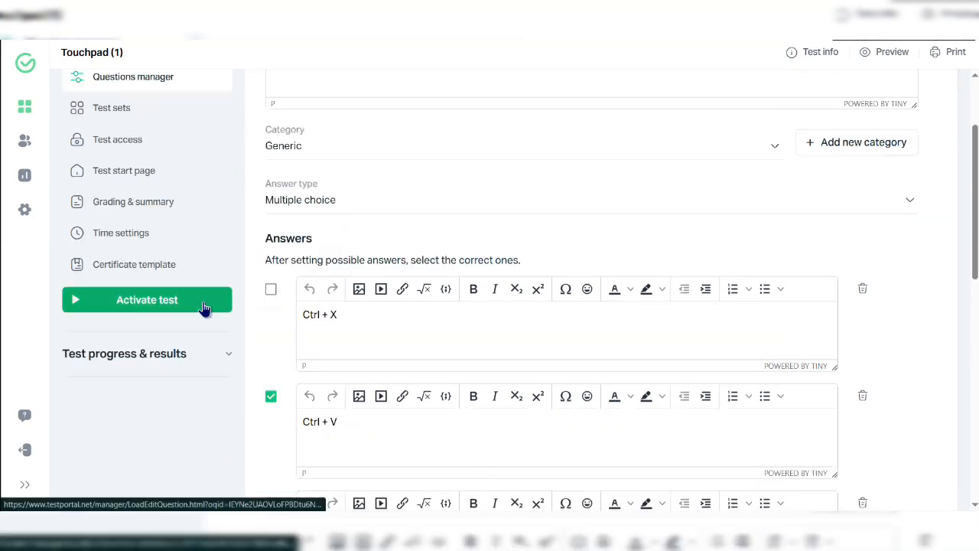
{"action": "scroll", "coordinate": [348, 283], "scroll_direction": "up", "scroll_amount": 2}
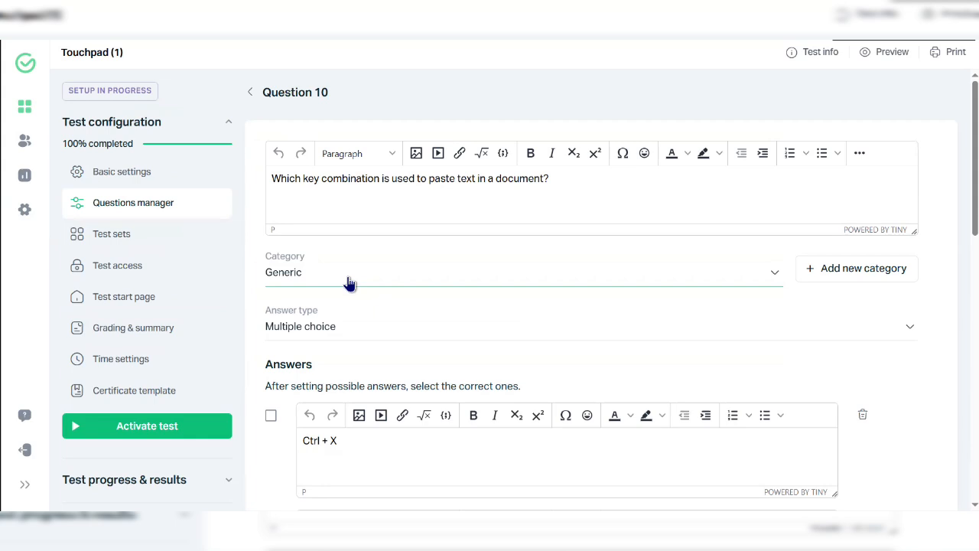
- Check the test name, language and logo options in the test's basic settings and save them
{"action": "left_click", "coordinate": [159, 180]}
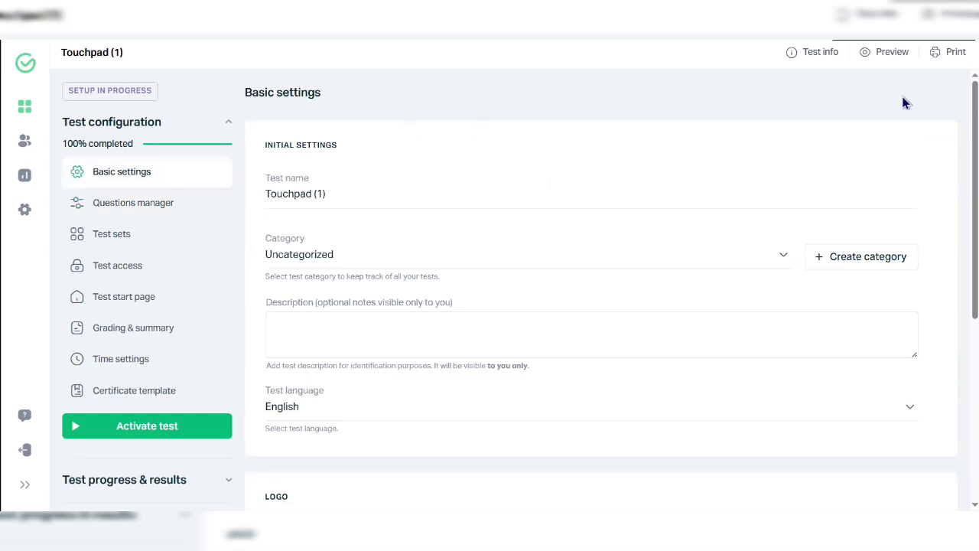
{"action": "left_click", "coordinate": [332, 191]}
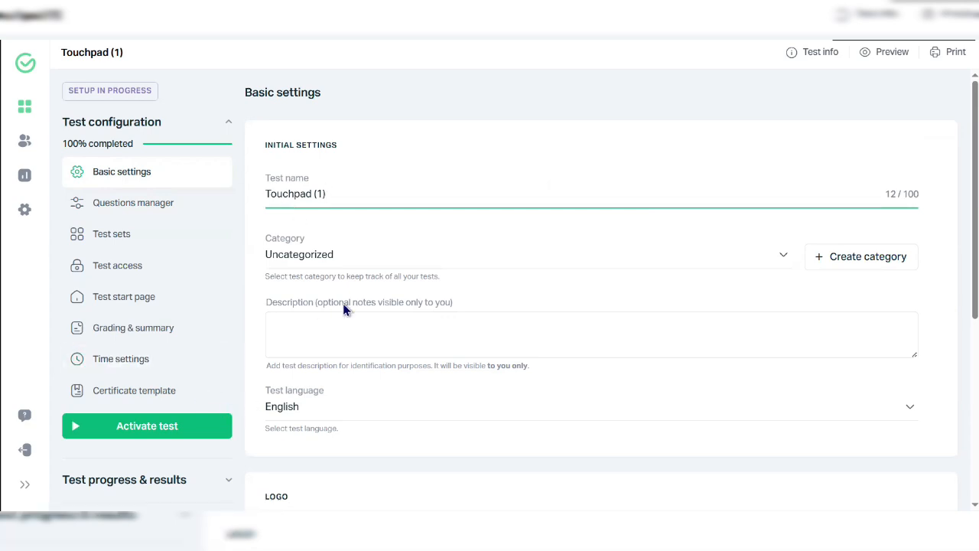
{"action": "scroll", "coordinate": [343, 305], "scroll_direction": "down", "scroll_amount": 4}
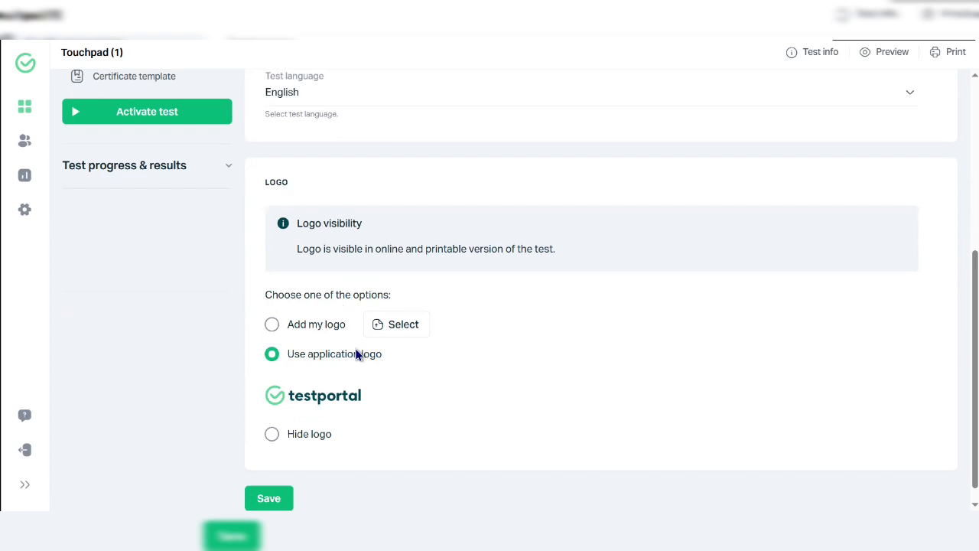
{"action": "scroll", "coordinate": [358, 353], "scroll_direction": "down", "scroll_amount": 1}
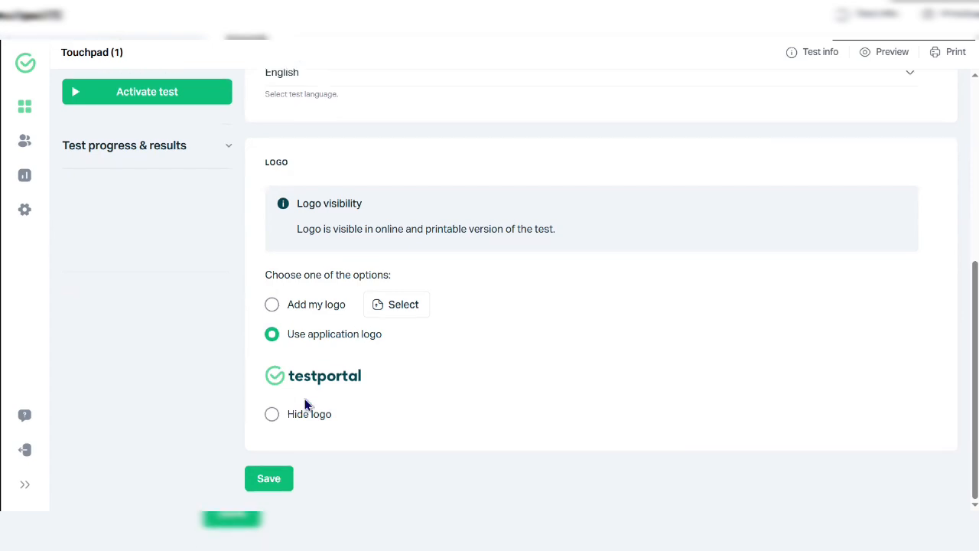
{"action": "left_click", "coordinate": [270, 479]}
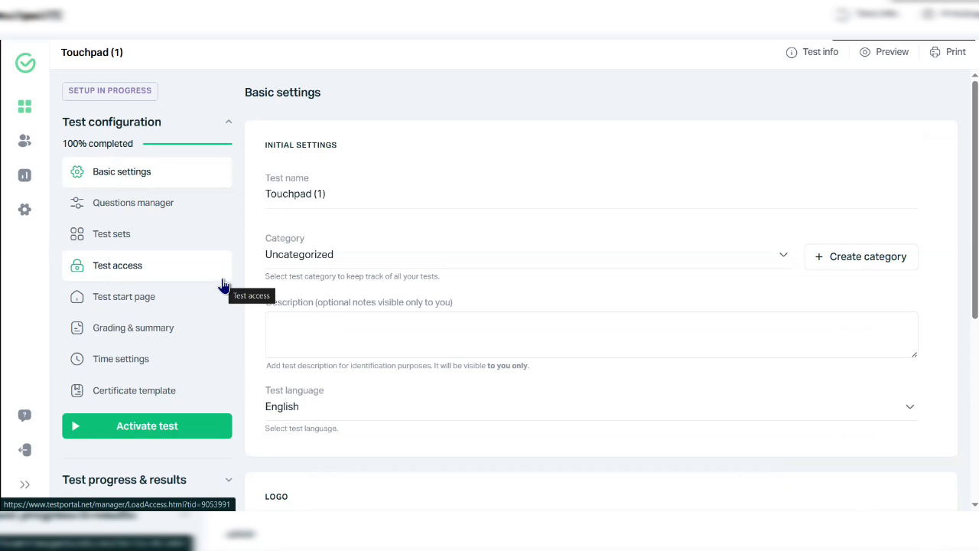
- Activate the Touchpad (1) test and confirm the activation
{"action": "left_click", "coordinate": [200, 435]}
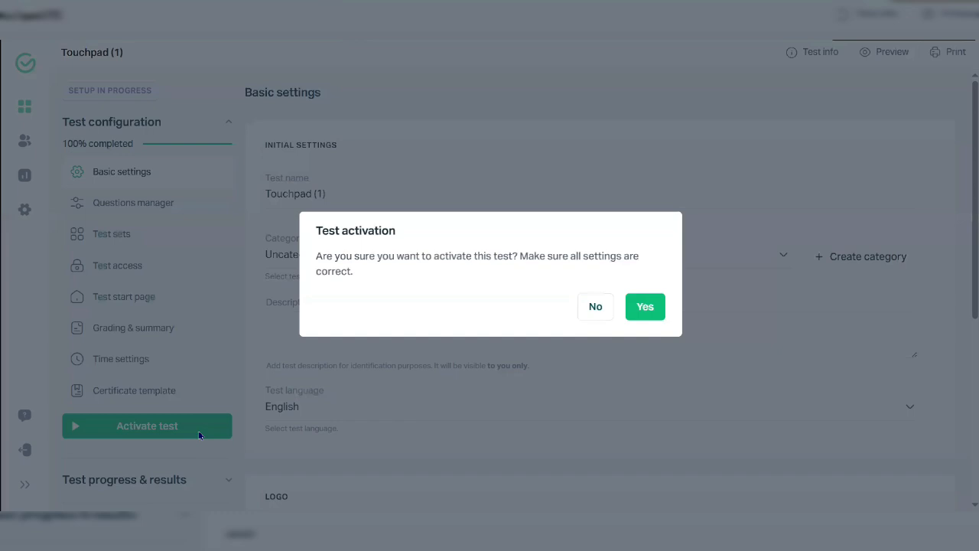
{"action": "left_click", "coordinate": [657, 314]}
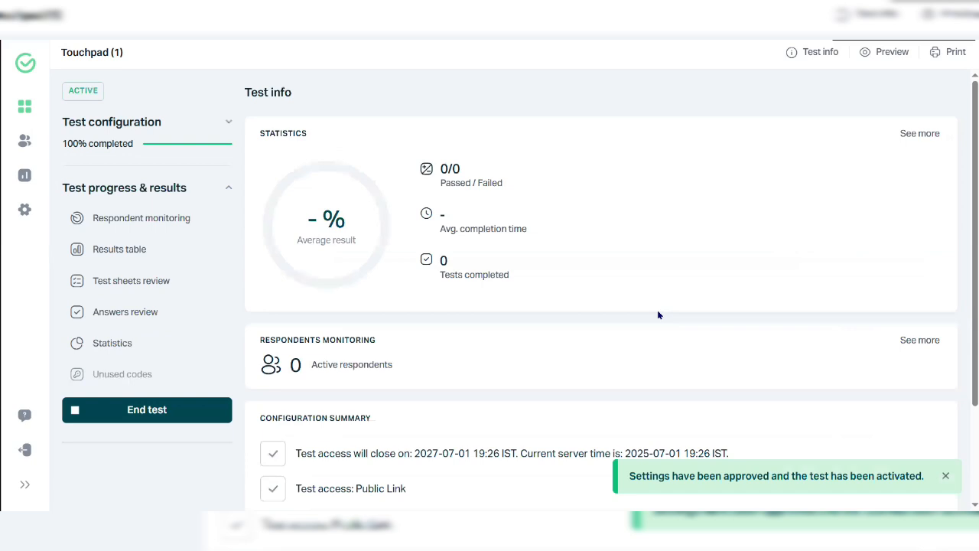
- Examine the activated test's statistics on passed and failed, completion time and completed tests, plus the active respondents
{"action": "scroll", "coordinate": [658, 314], "scroll_direction": "down", "scroll_amount": 1}
{"action": "scroll", "coordinate": [658, 314], "scroll_direction": "up", "scroll_amount": 1}
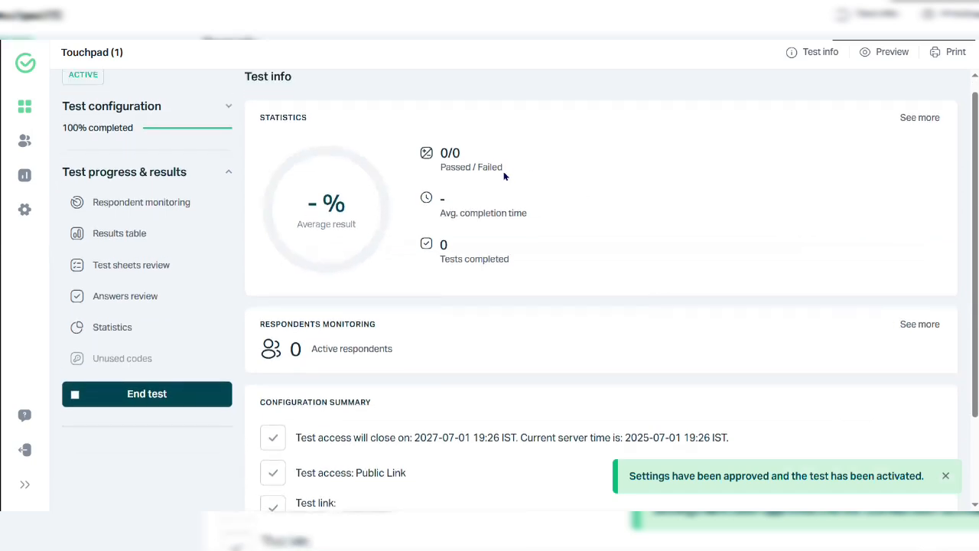
{"action": "left_click_drag", "start_coordinate": [333, 121], "coordinate": [256, 123]}
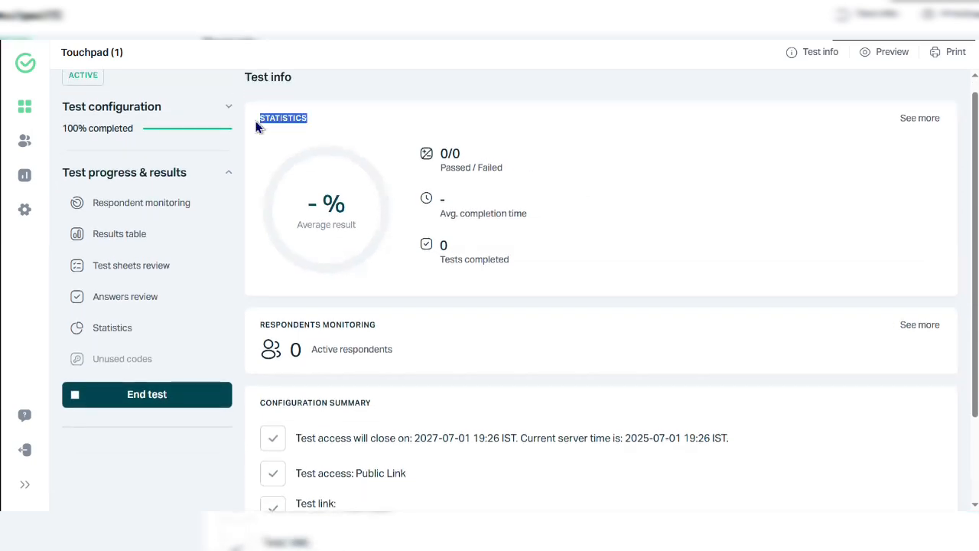
{"action": "left_click_drag", "start_coordinate": [471, 156], "coordinate": [434, 160]}
{"action": "left_click_drag", "start_coordinate": [474, 206], "coordinate": [438, 214]}
{"action": "left_click_drag", "start_coordinate": [476, 259], "coordinate": [427, 242]}
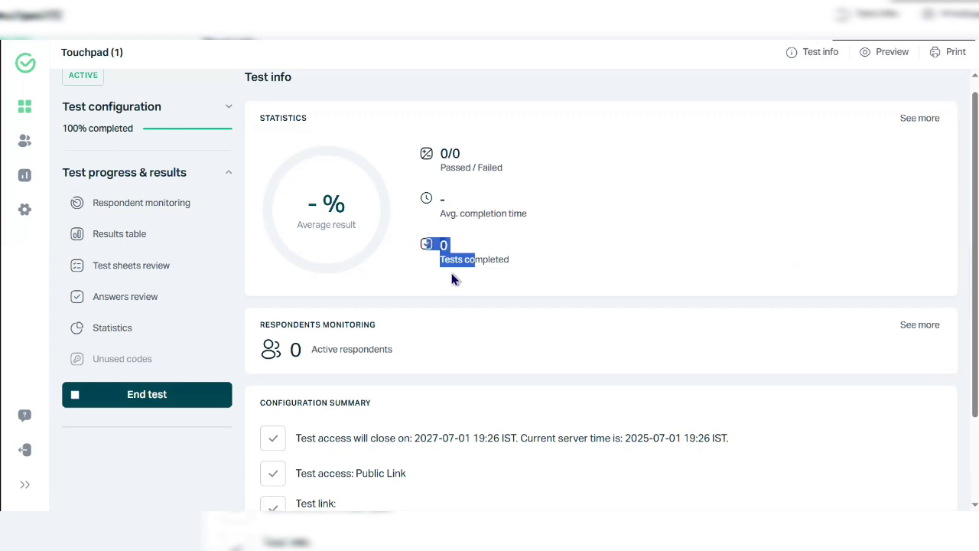
{"action": "scroll", "coordinate": [430, 328], "scroll_direction": "down", "scroll_amount": 1}
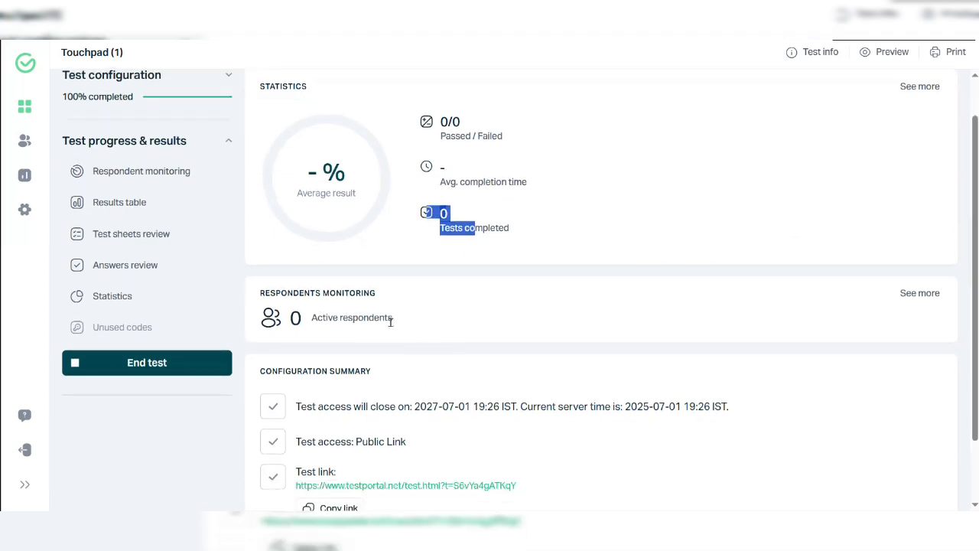
{"action": "left_click_drag", "start_coordinate": [392, 319], "coordinate": [283, 322]}
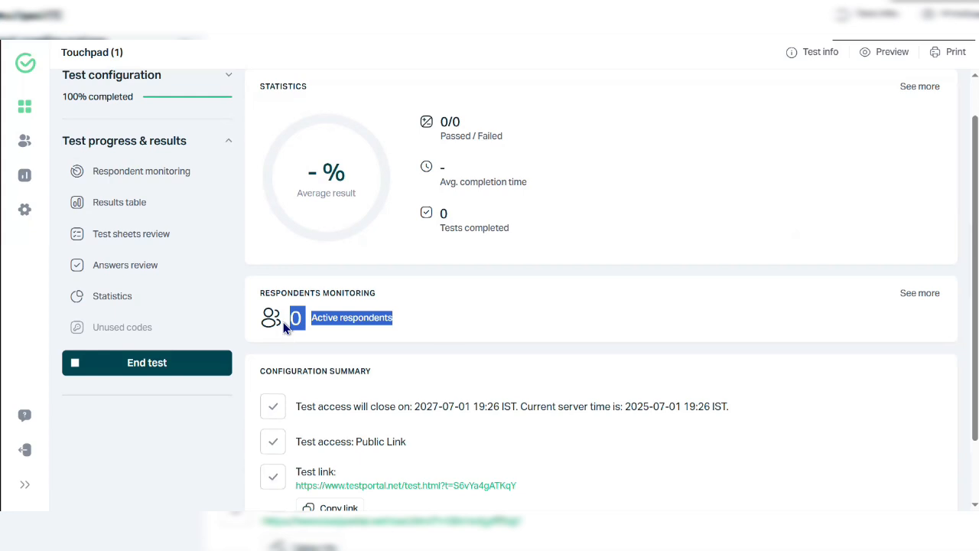
- Check the test access type in the configuration summary and copy the test link
{"action": "scroll", "coordinate": [283, 322], "scroll_direction": "down", "scroll_amount": 2}
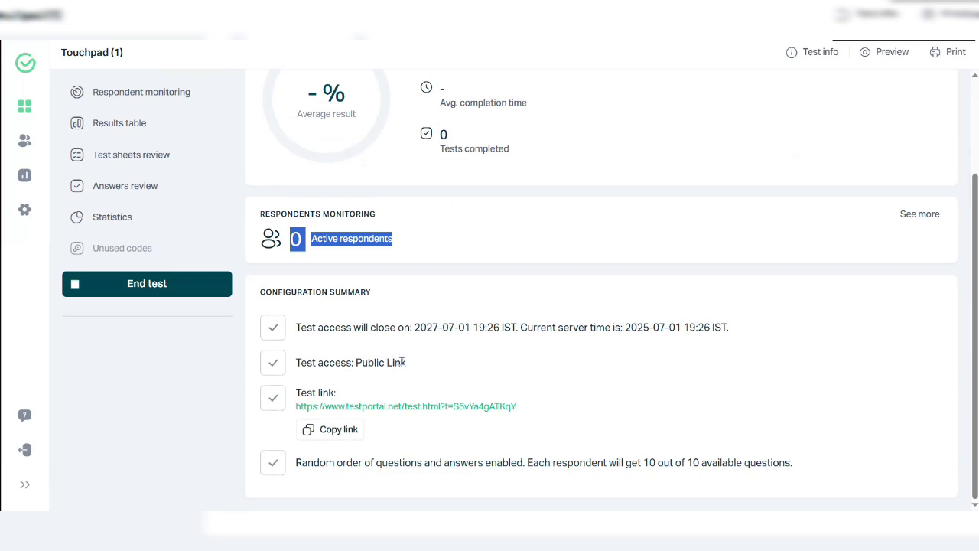
{"action": "left_click_drag", "start_coordinate": [409, 364], "coordinate": [348, 364]}
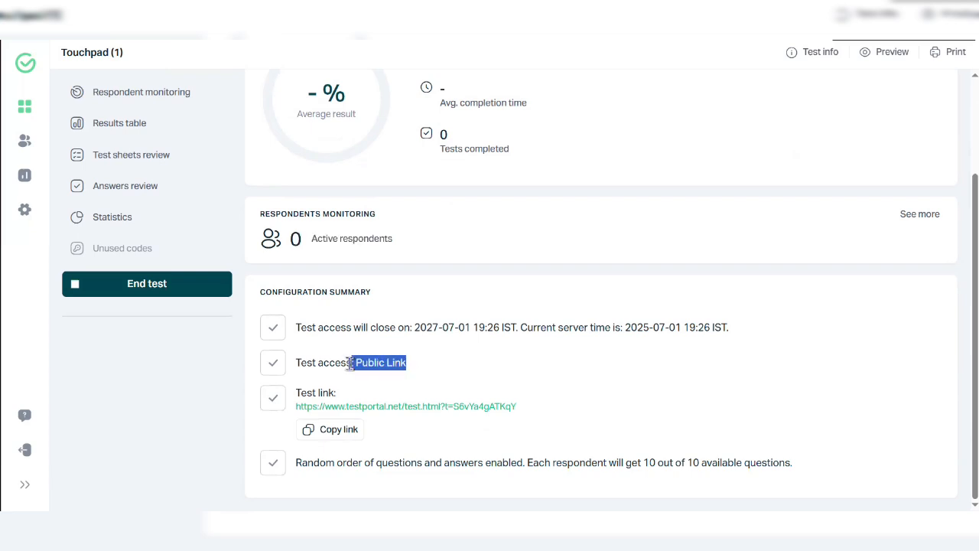
{"action": "left_click", "coordinate": [309, 432]}
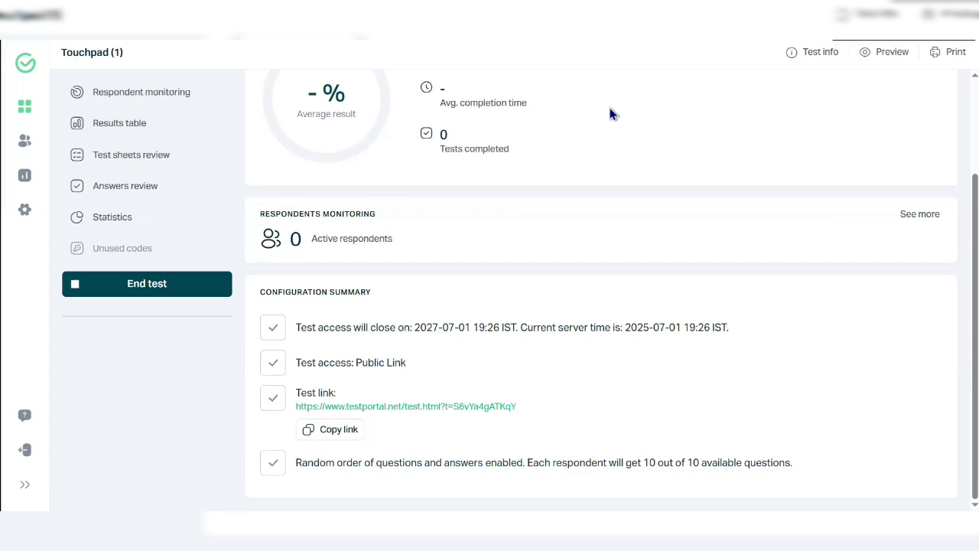
{"action": "scroll", "coordinate": [610, 113], "scroll_direction": "up", "scroll_amount": 3}
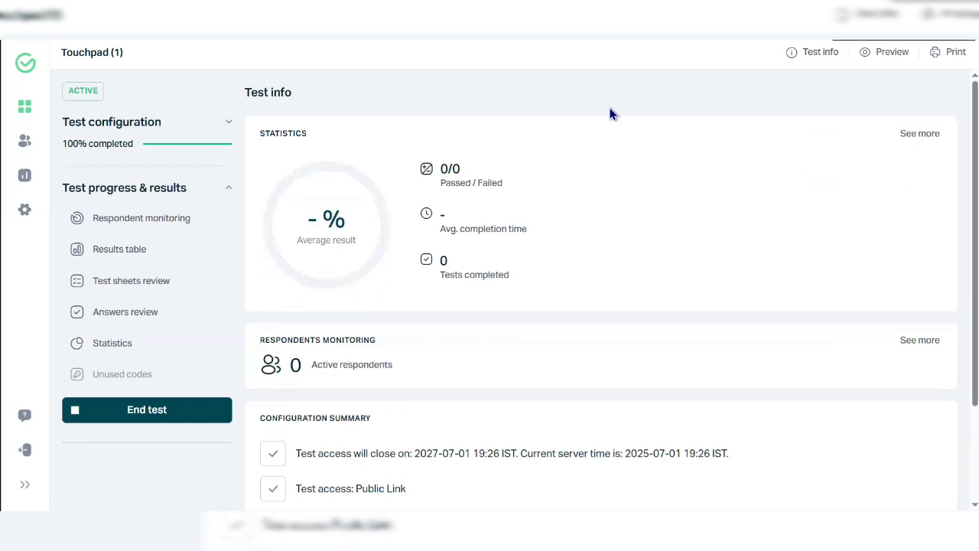